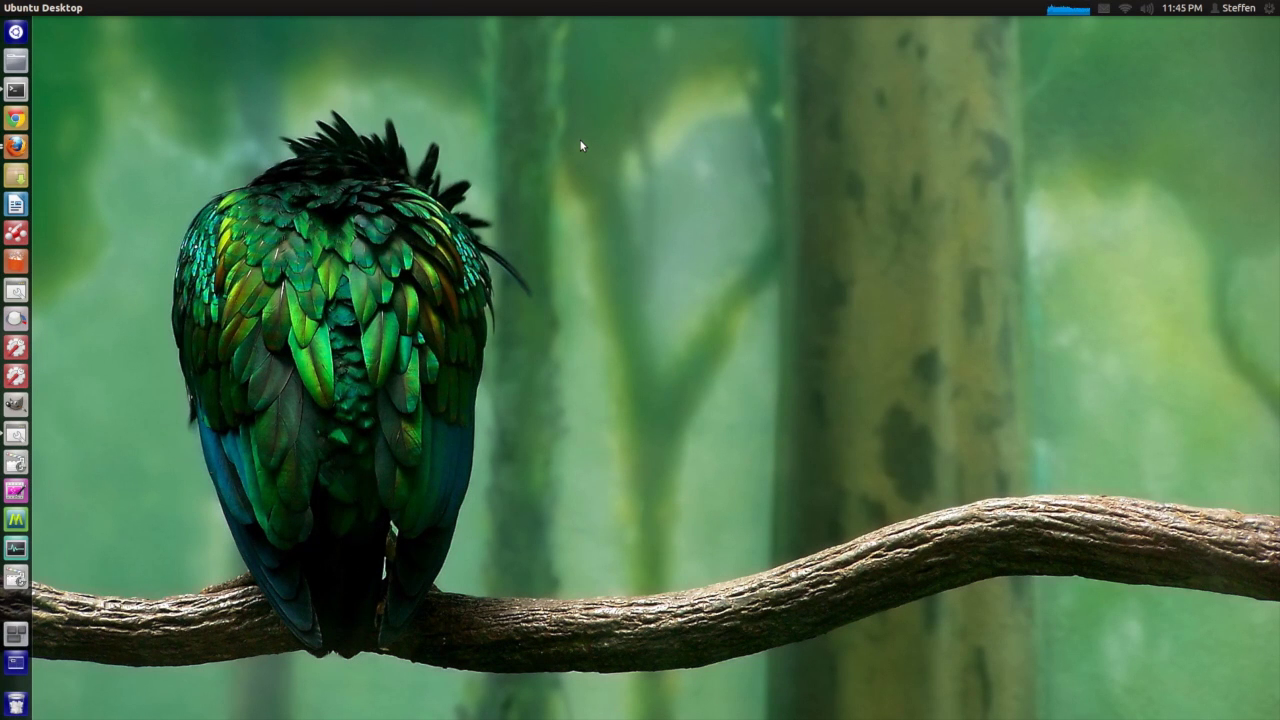
Browse the four workspaces in the Super+S overview and return to the top-left one.
{"action": "key", "text": "super+s"}
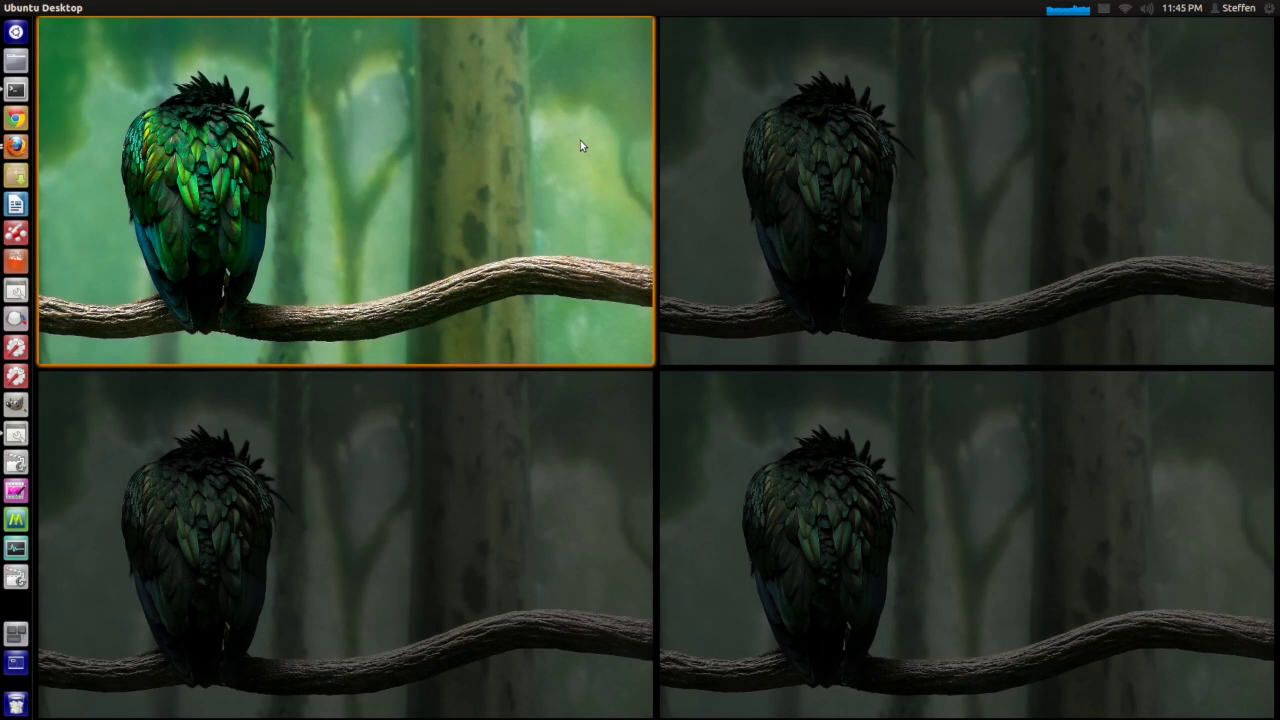
{"action": "left_click", "coordinate": [826, 182]}
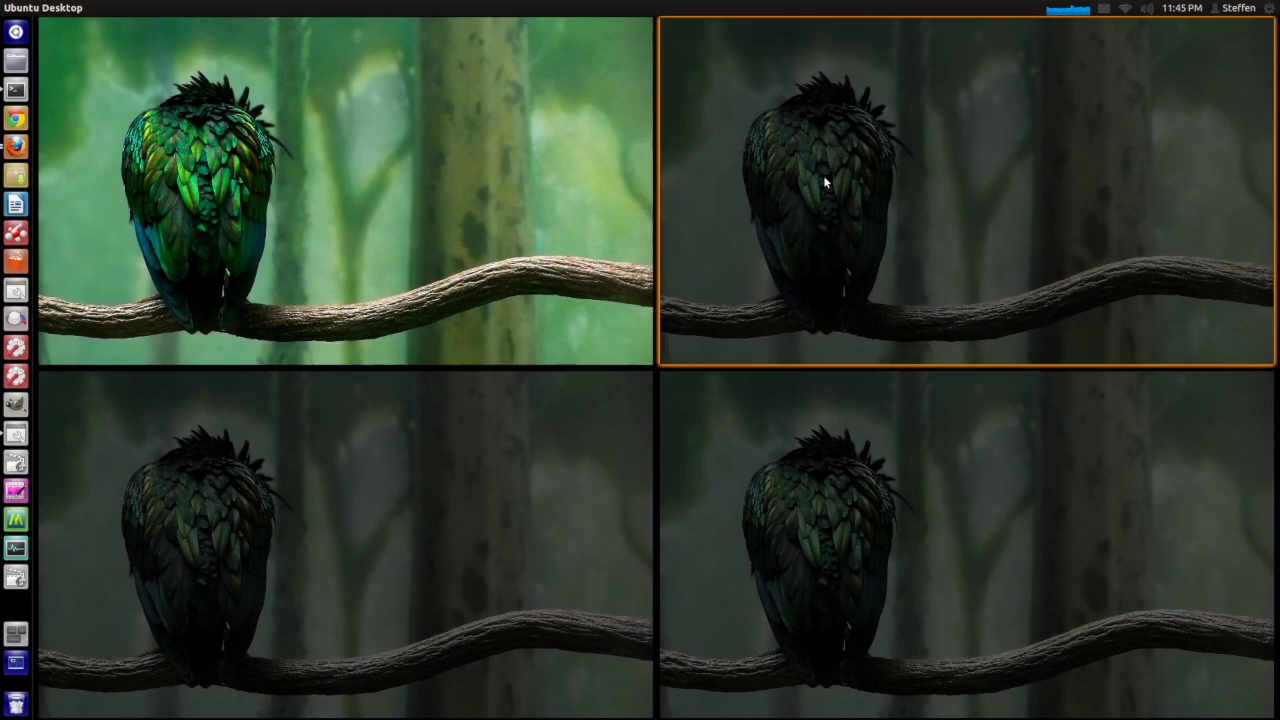
{"action": "left_click", "coordinate": [580, 456]}
{"action": "left_click", "coordinate": [789, 452]}
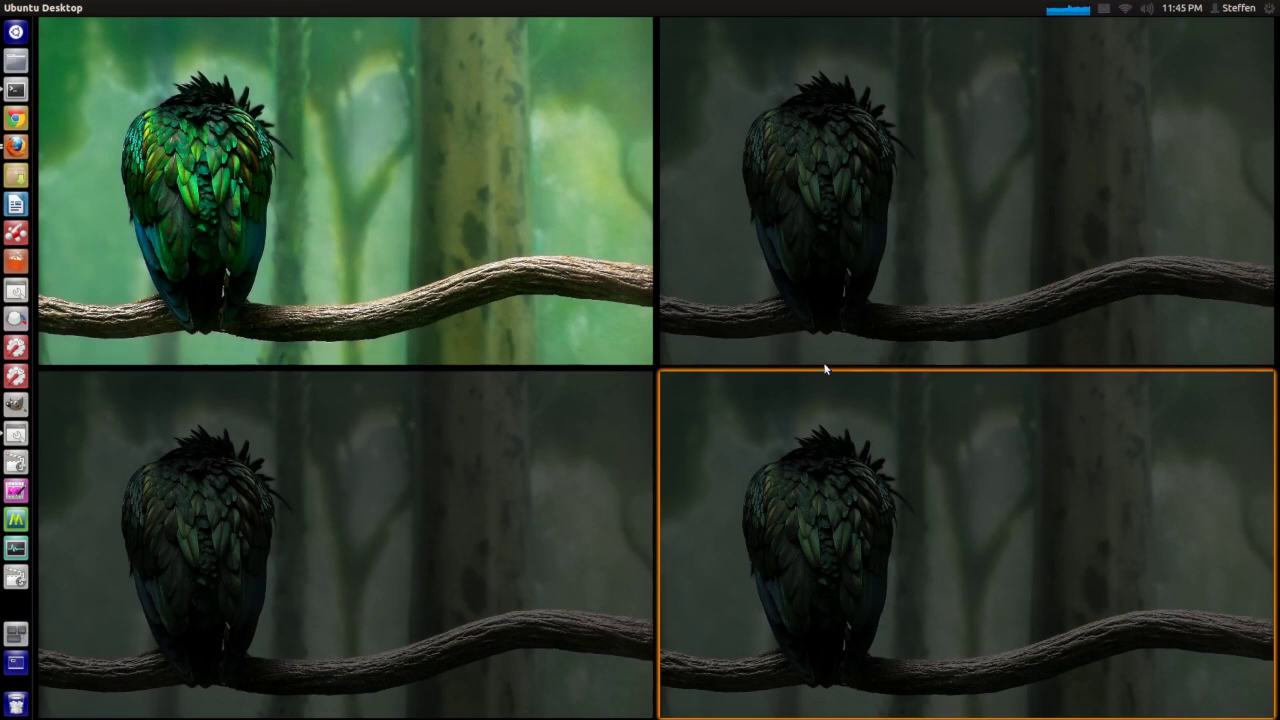
{"action": "left_click", "coordinate": [843, 248]}
{"action": "left_click", "coordinate": [592, 210]}
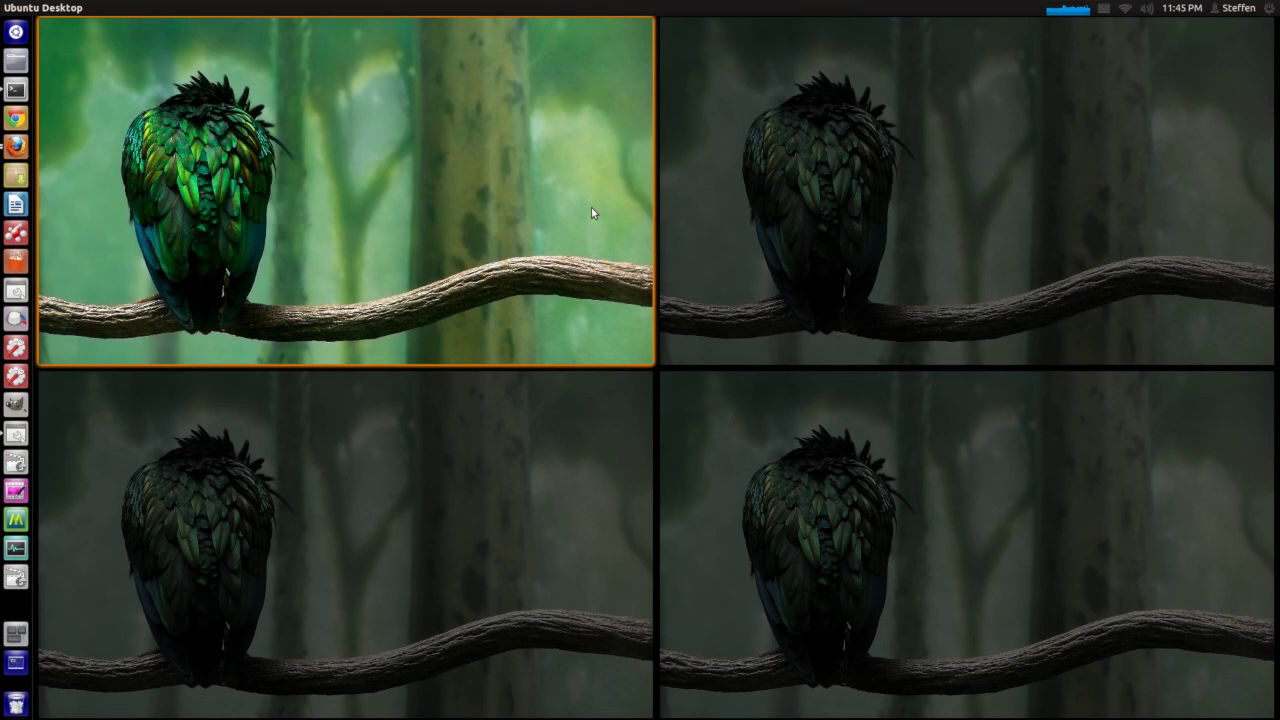
{"action": "key", "text": "alt+Tab"}
{"action": "key", "text": "alt+Tab"}
{"action": "key", "text": "alt+Tab"}
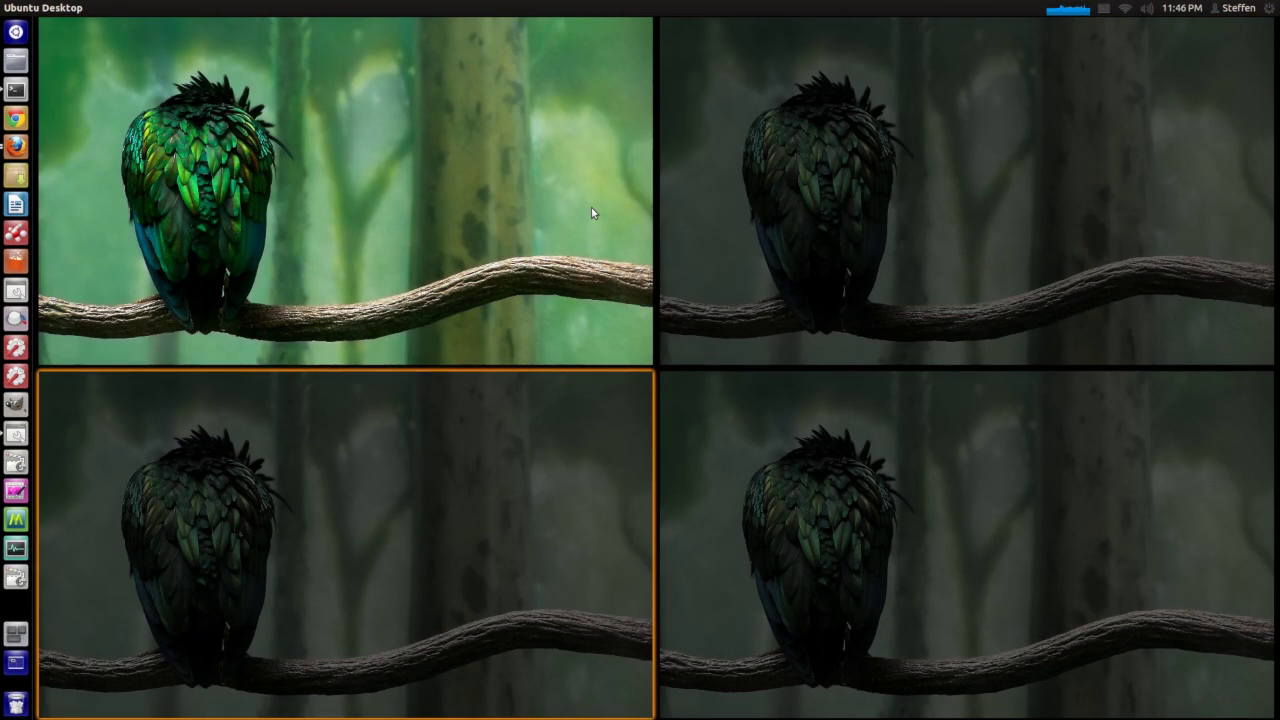
{"action": "key", "text": "alt+Tab"}
{"action": "key", "text": "alt+Tab"}
{"action": "key", "text": "alt+Tab"}
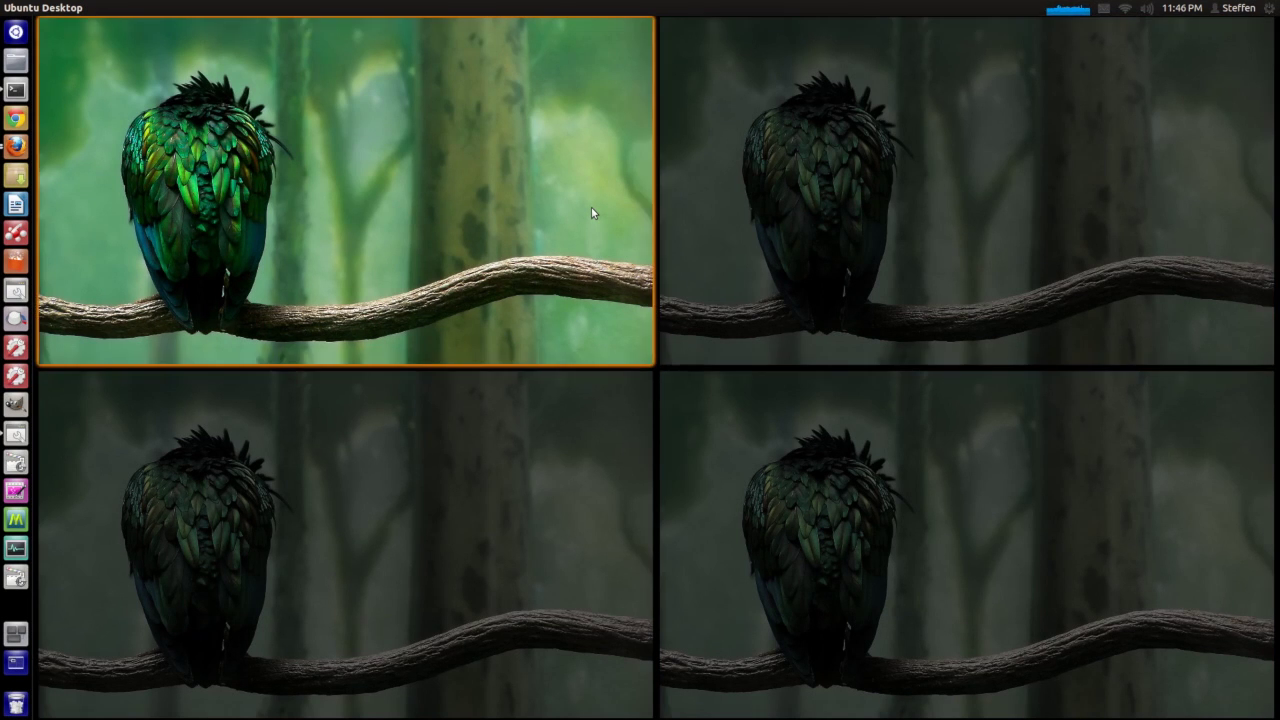
{"action": "key", "text": "Return"}
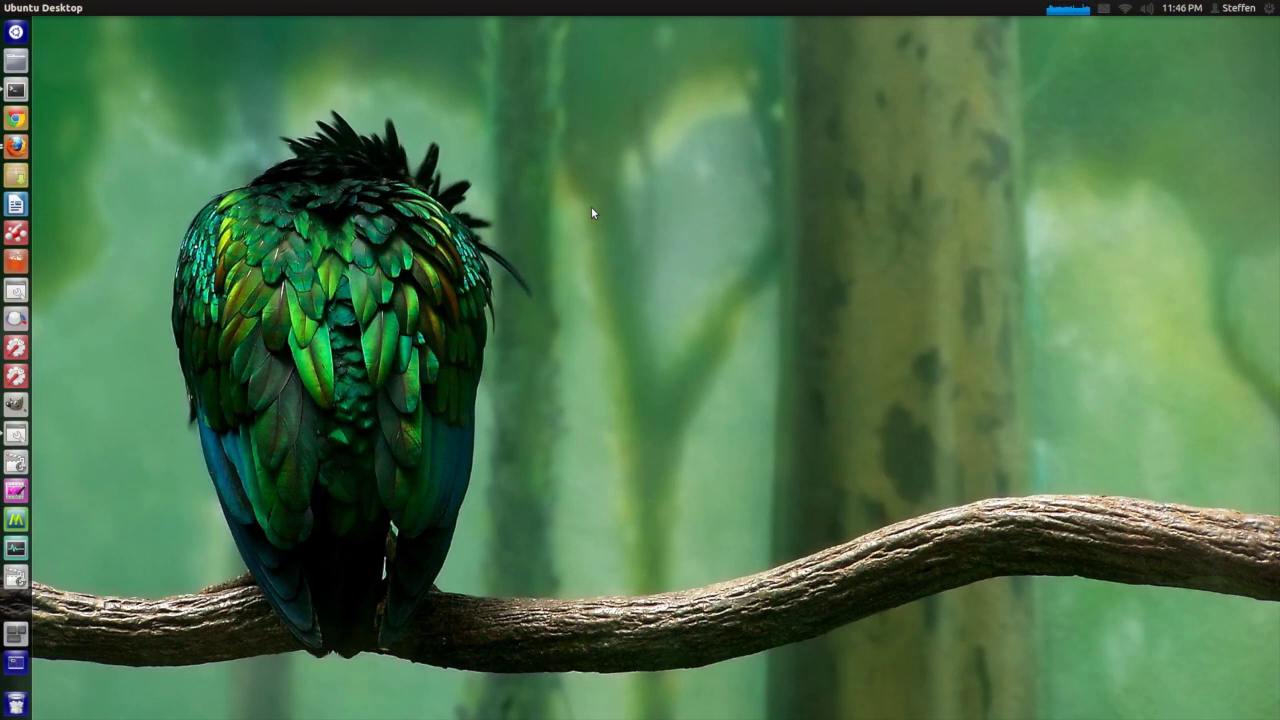
Launch CompizConfig Settings Manager, look at Desktop Cube's settings, and go back to the plugin list.
{"action": "key", "text": "ctrl+alt+Right"}
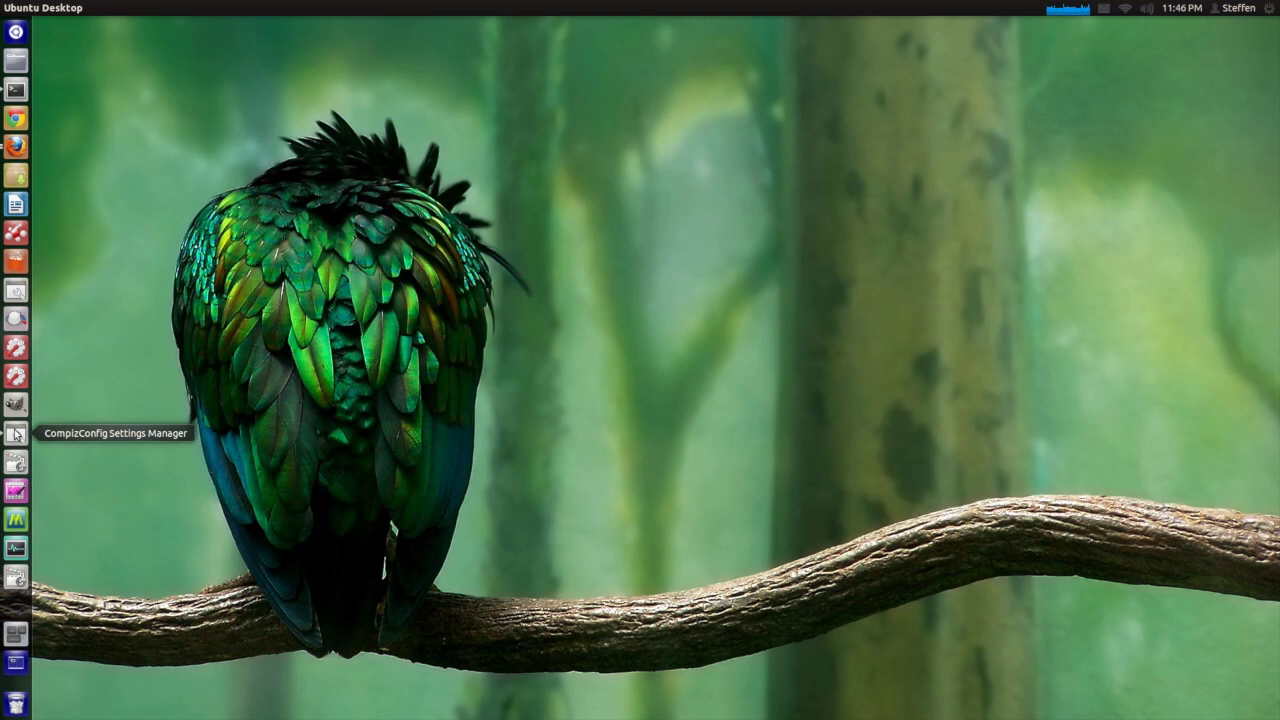
{"action": "left_click", "coordinate": [16, 433]}
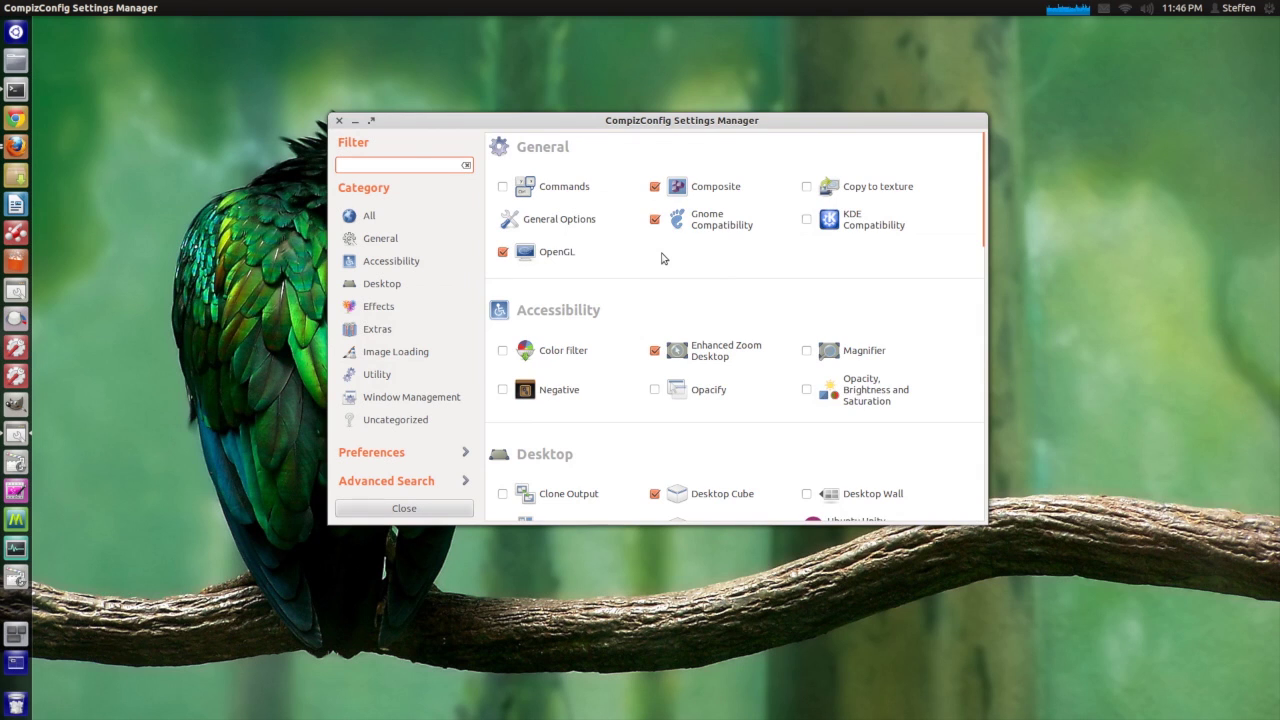
{"action": "scroll", "coordinate": [716, 292], "scroll_direction": "down", "scroll_amount": 4}
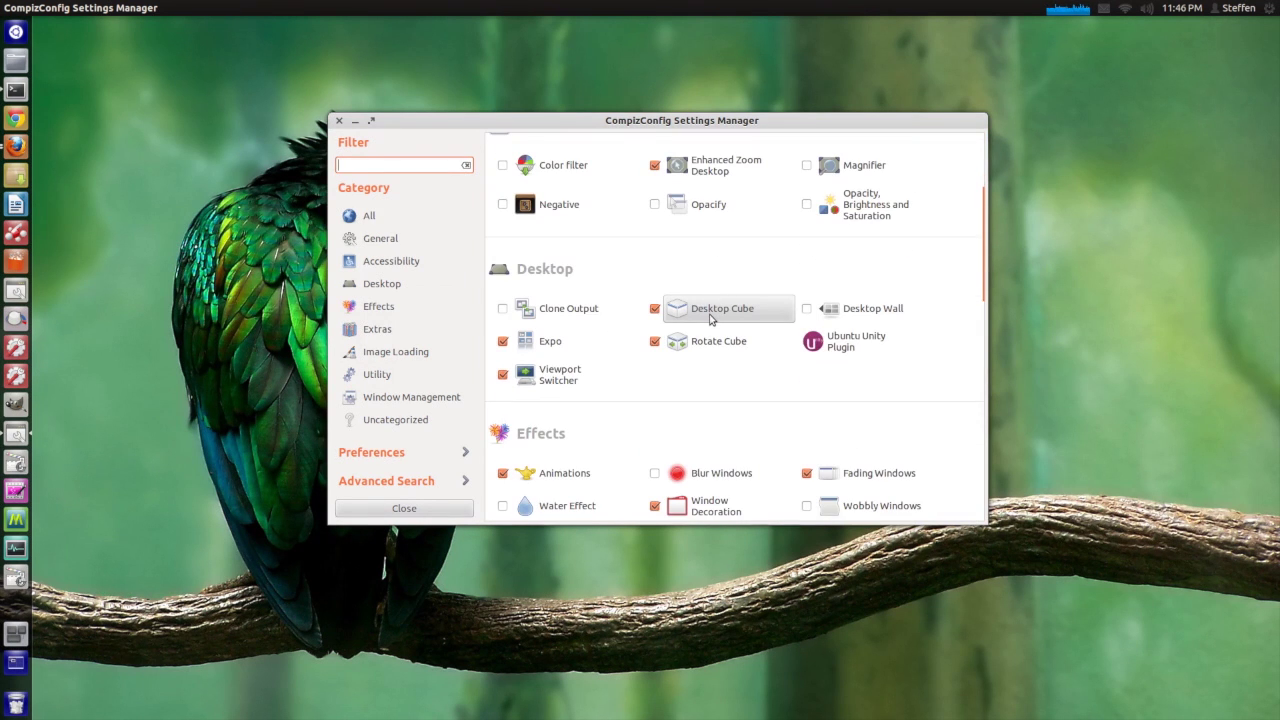
{"action": "left_click", "coordinate": [711, 315]}
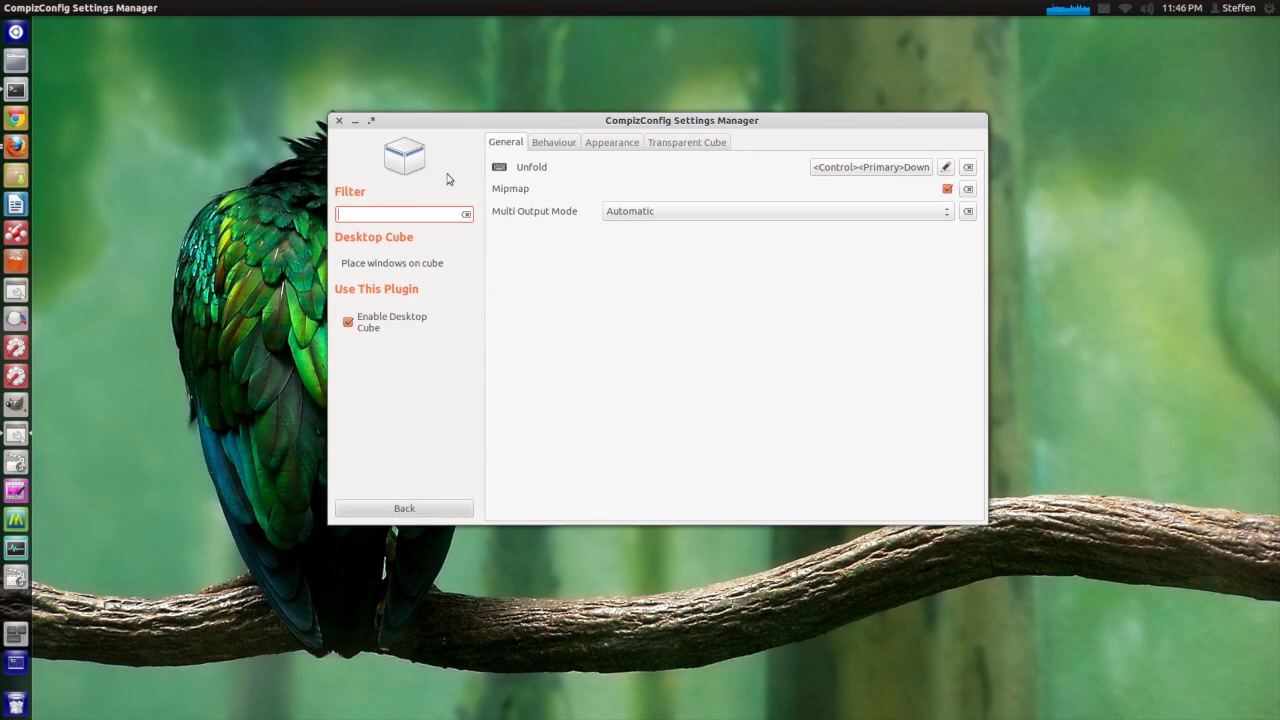
{"action": "left_click", "coordinate": [420, 508]}
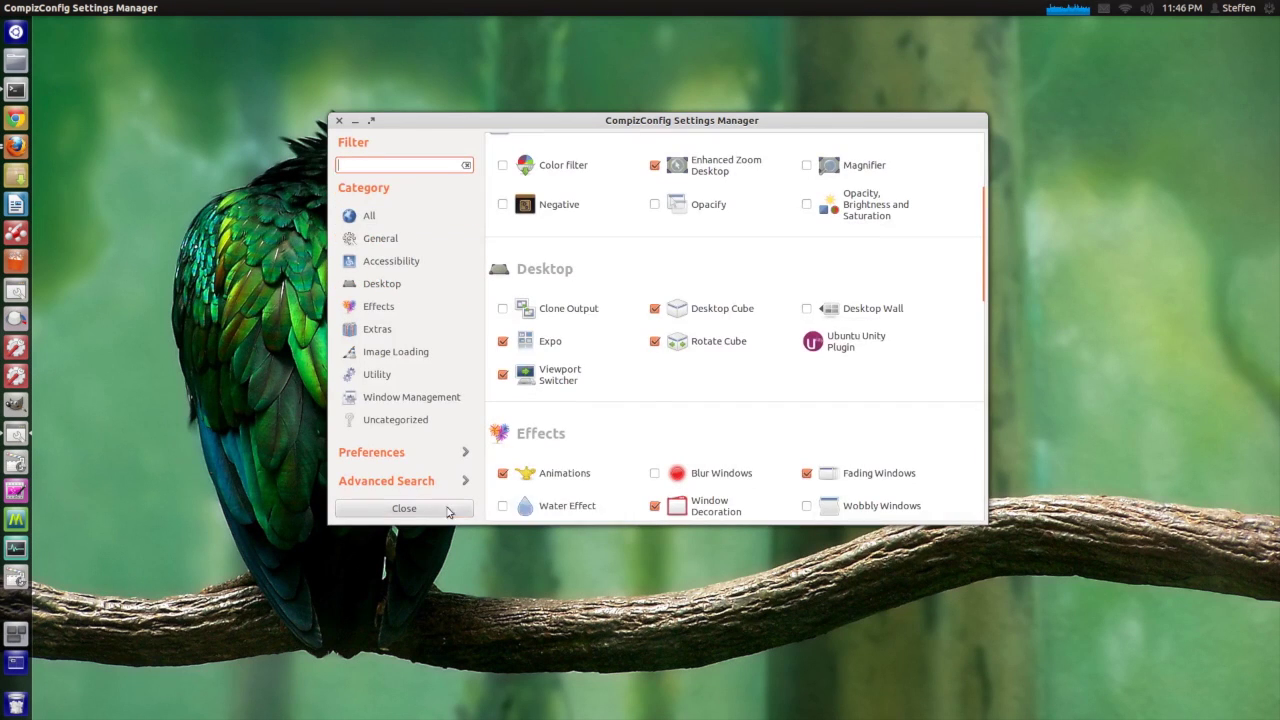
Open Rotate Cube's bindings and inspect the Initiate binding without changing it.
{"action": "left_click", "coordinate": [700, 345]}
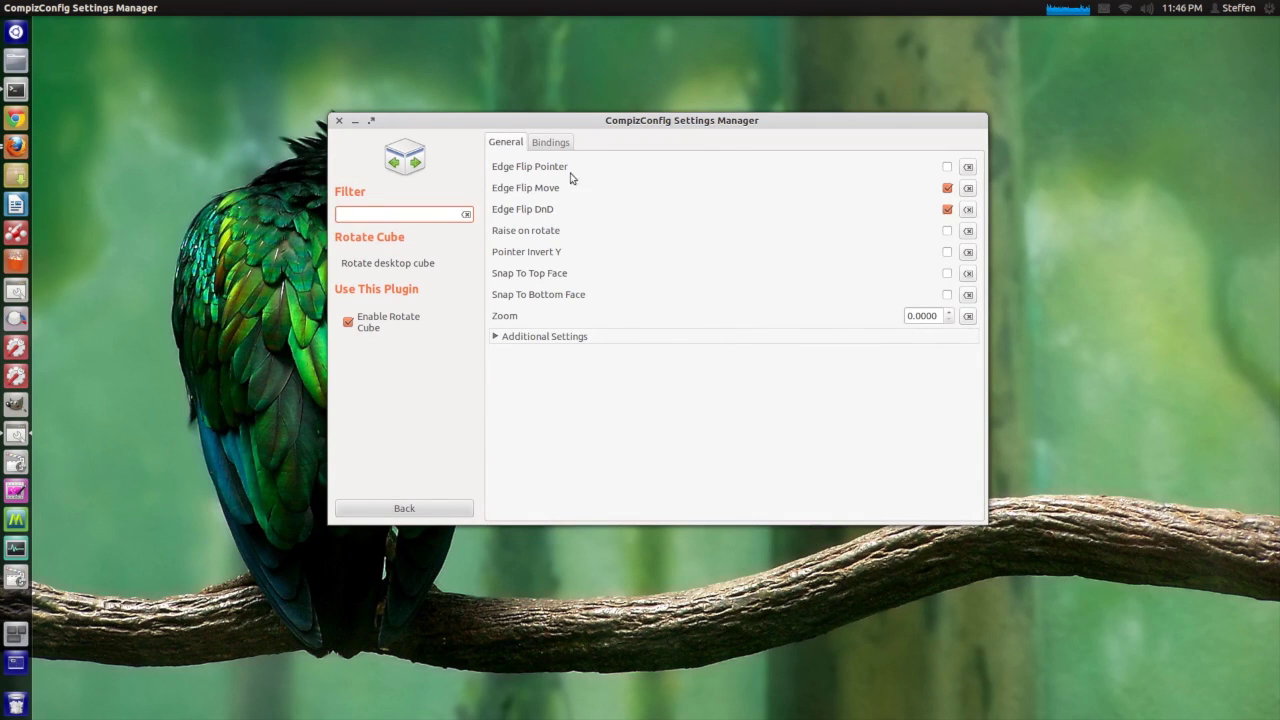
{"action": "left_click", "coordinate": [553, 145]}
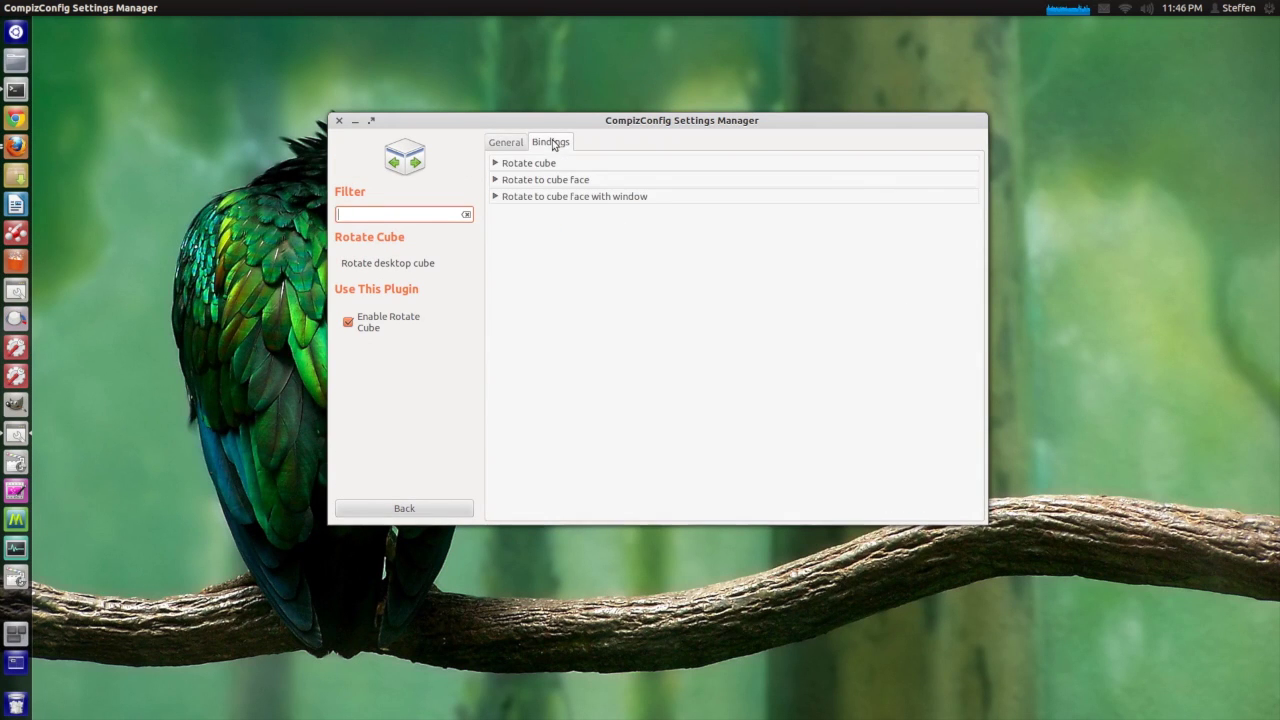
{"action": "left_click", "coordinate": [505, 166]}
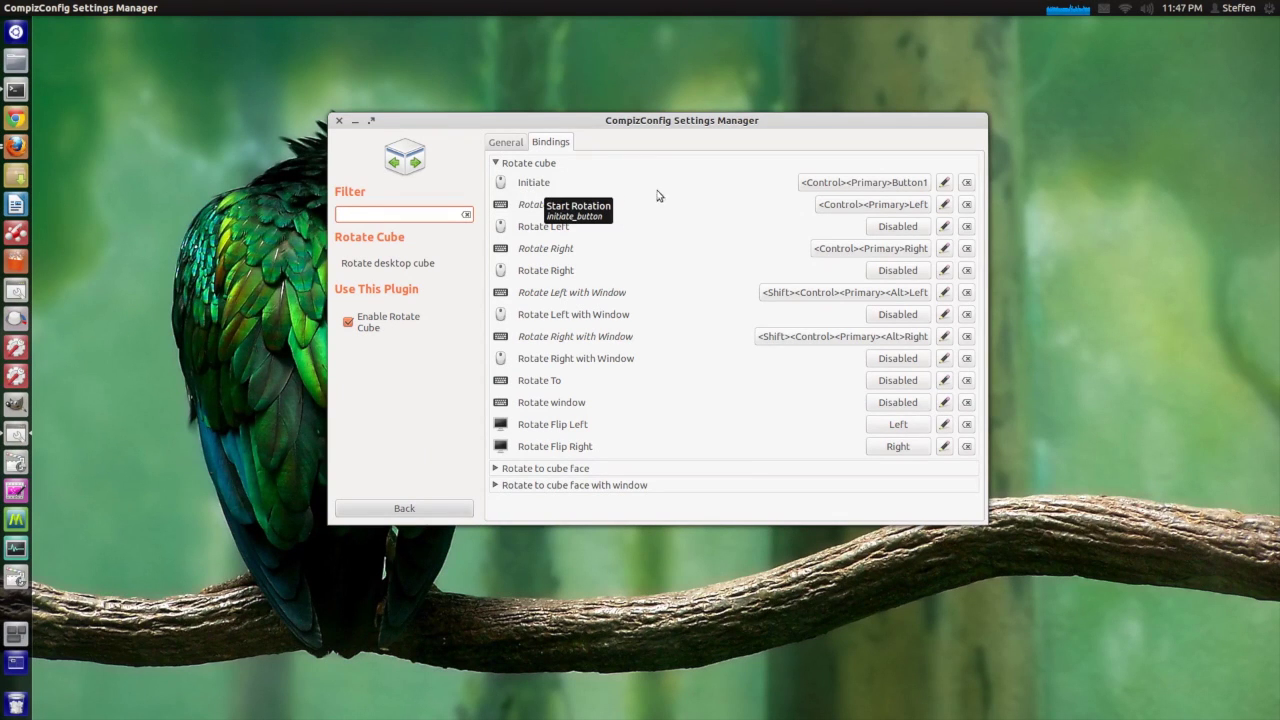
{"action": "left_click", "coordinate": [829, 188]}
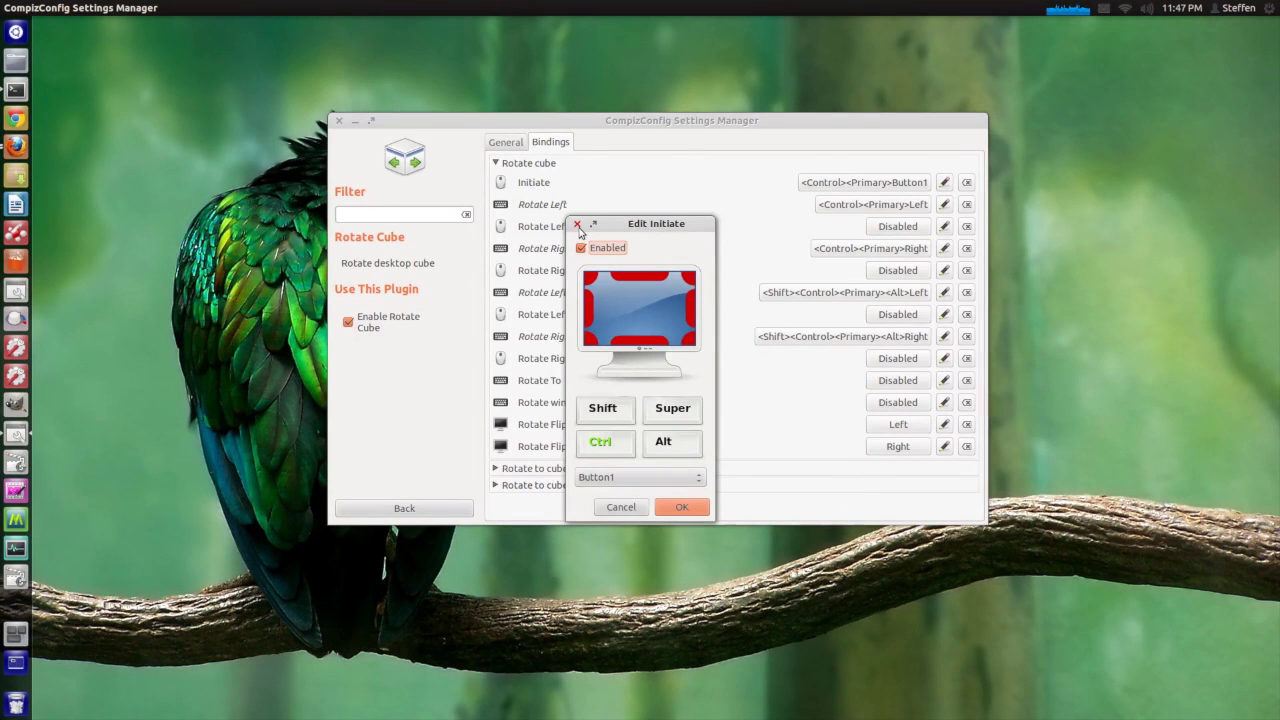
{"action": "left_click", "coordinate": [578, 225]}
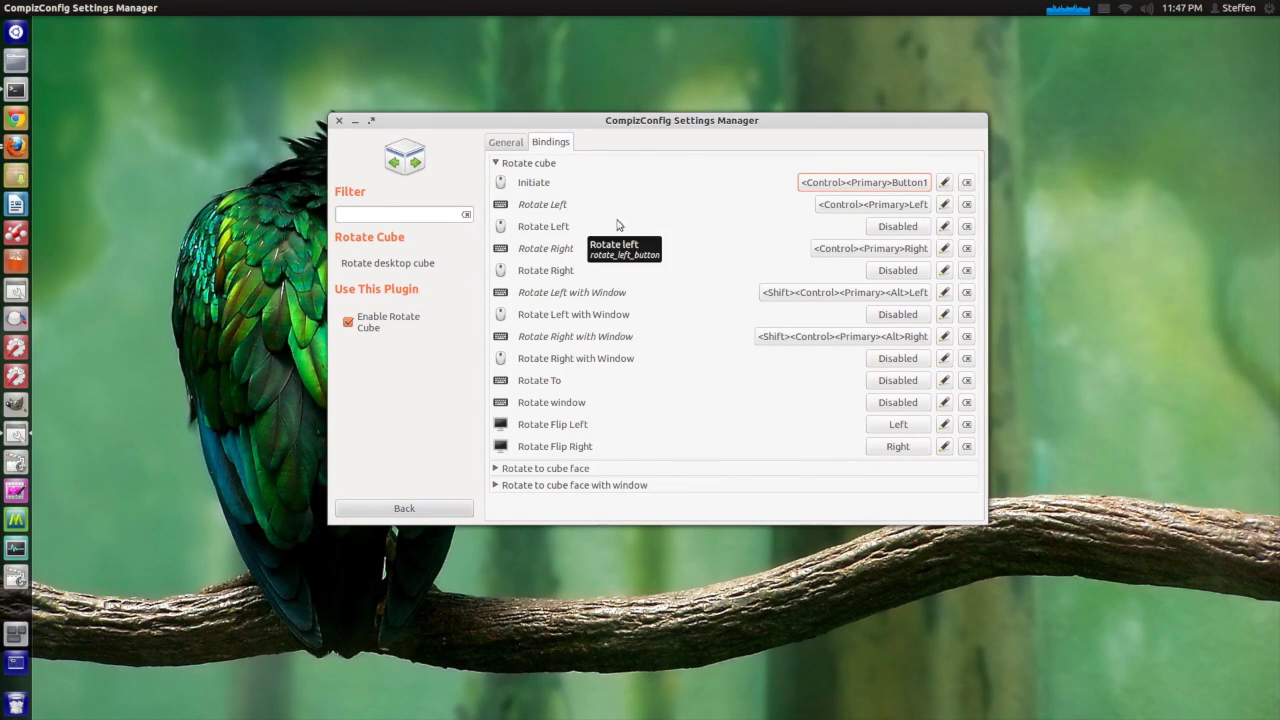
Confirm Rotate Left stays on Control+Left and return to the plugin list.
{"action": "left_click", "coordinate": [843, 205]}
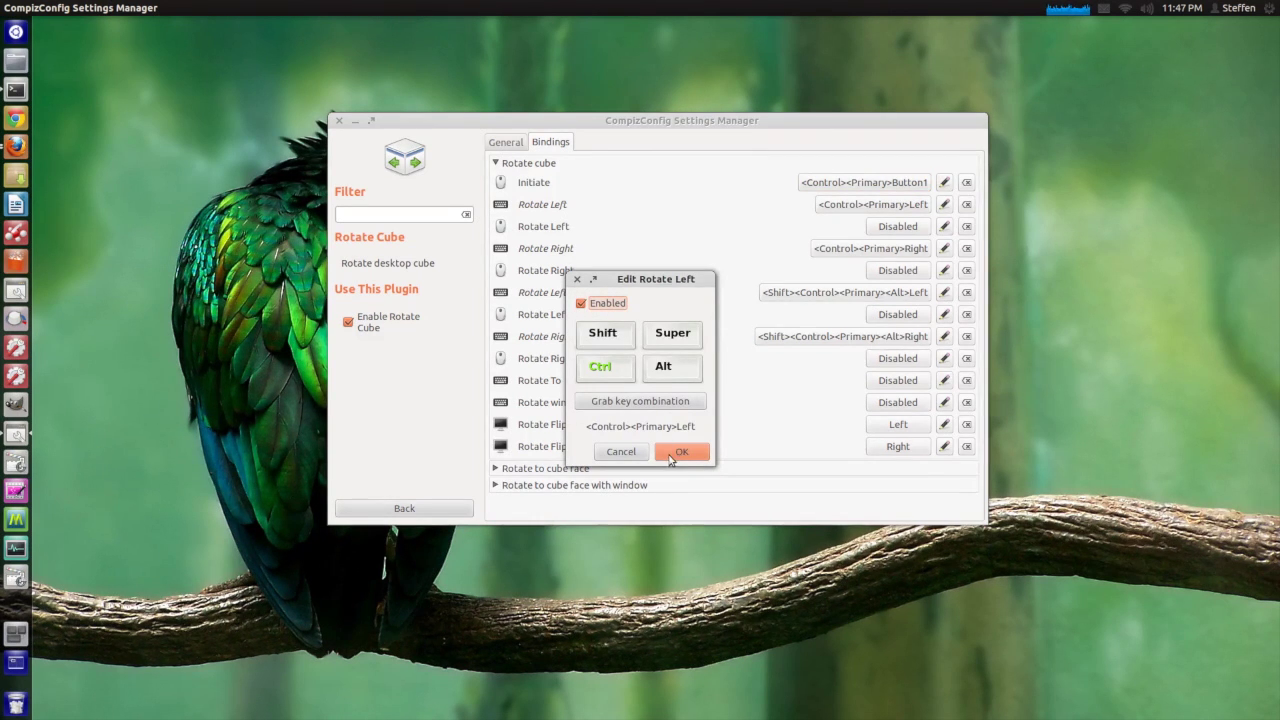
{"action": "left_click", "coordinate": [644, 455]}
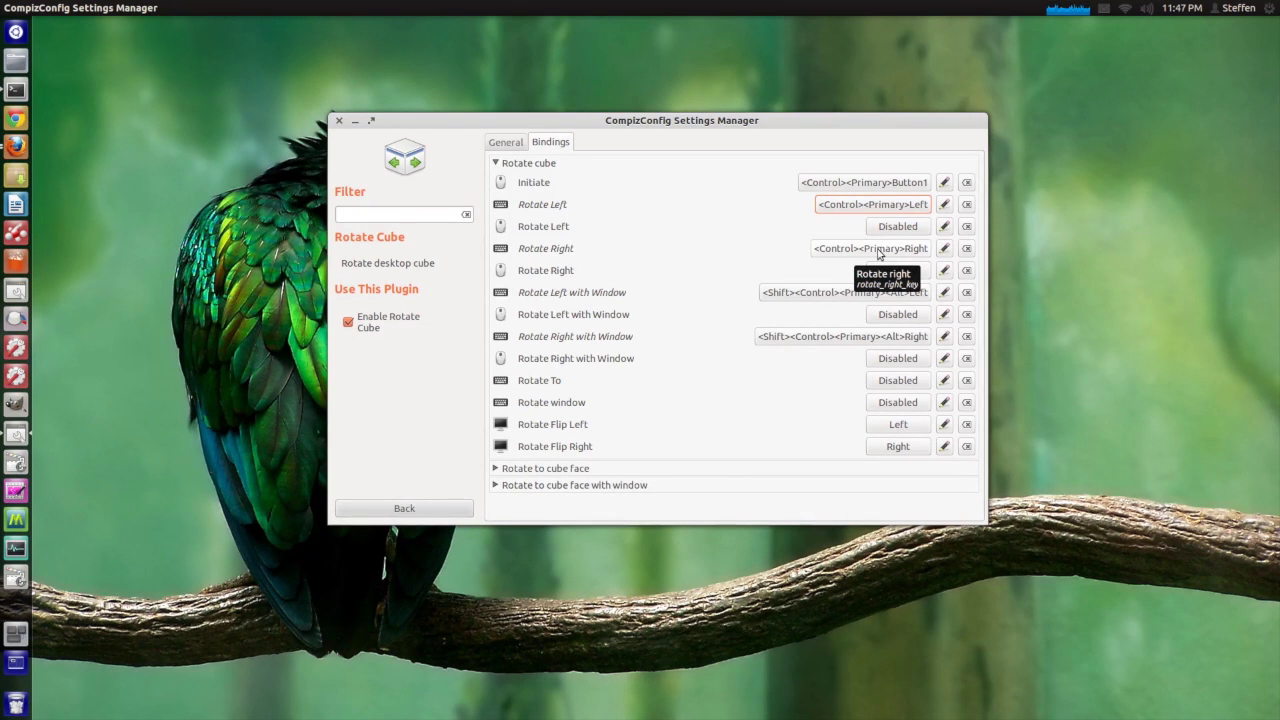
{"action": "left_click", "coordinate": [404, 508]}
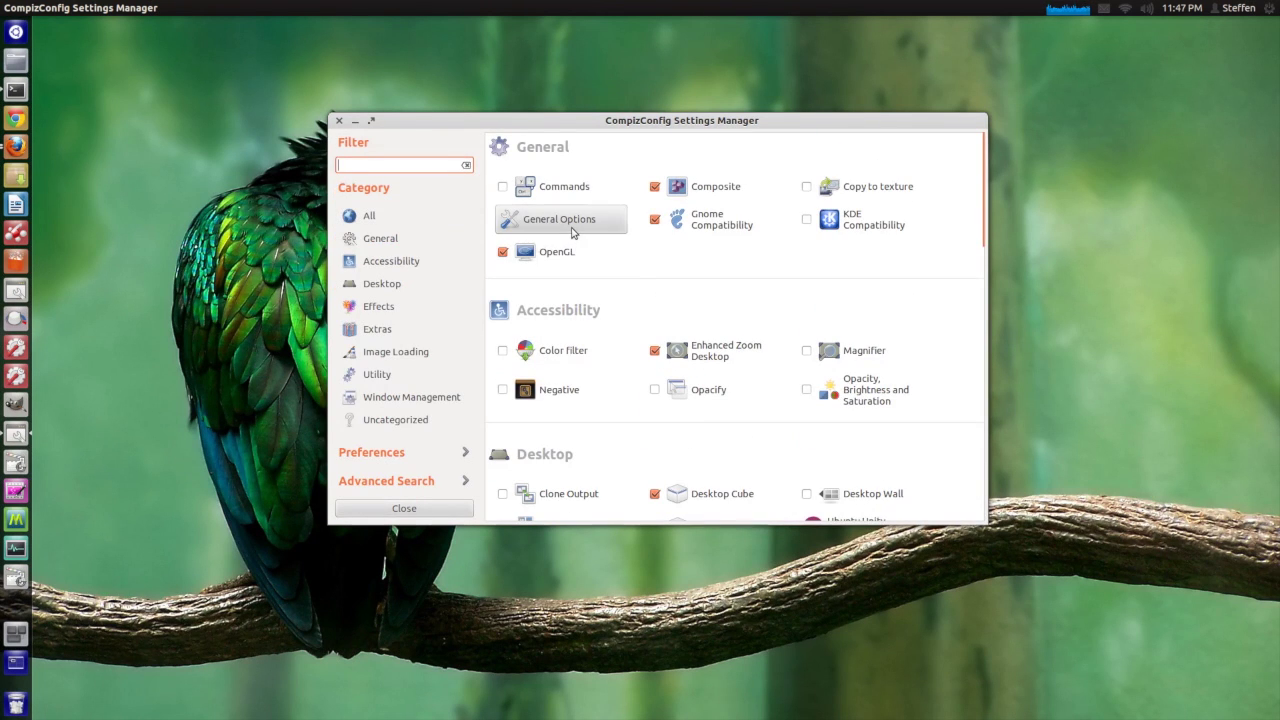
Show General Options' Desktop Size (2×2, 1 desktop) and preview the workspaces with Super+S.
{"action": "left_click", "coordinate": [560, 220]}
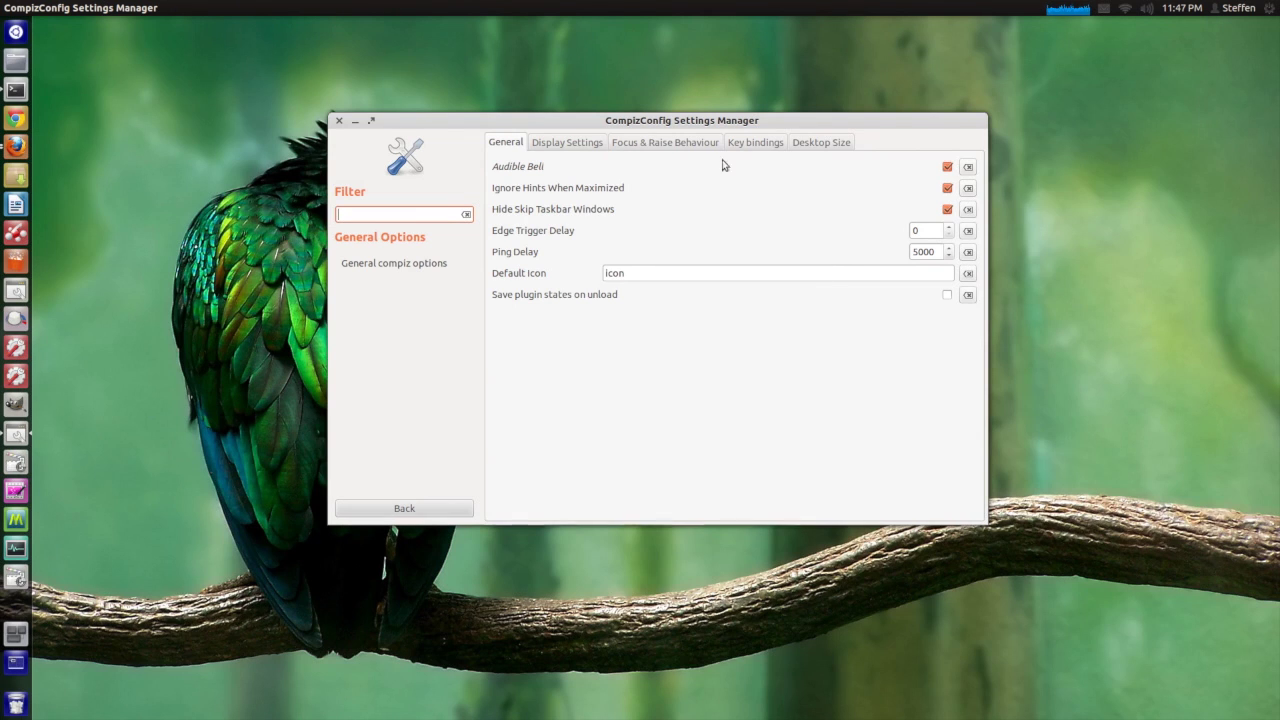
{"action": "left_click", "coordinate": [832, 146]}
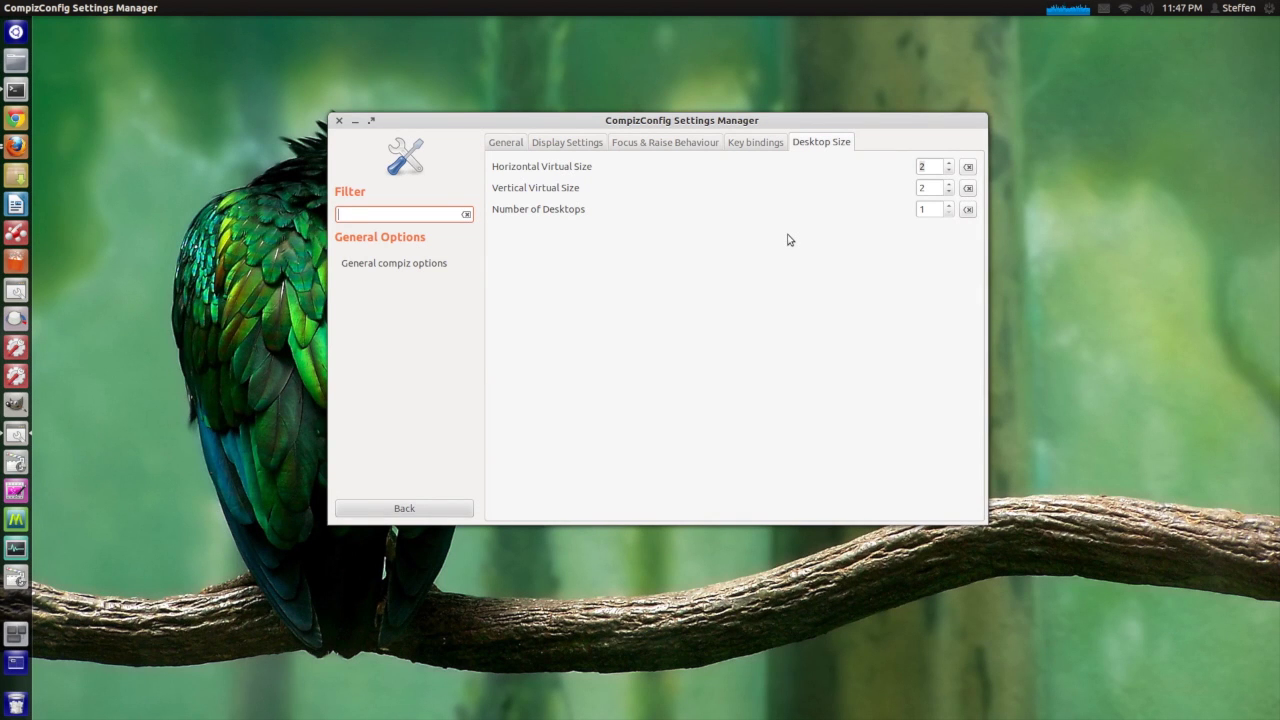
{"action": "key", "text": "super+s"}
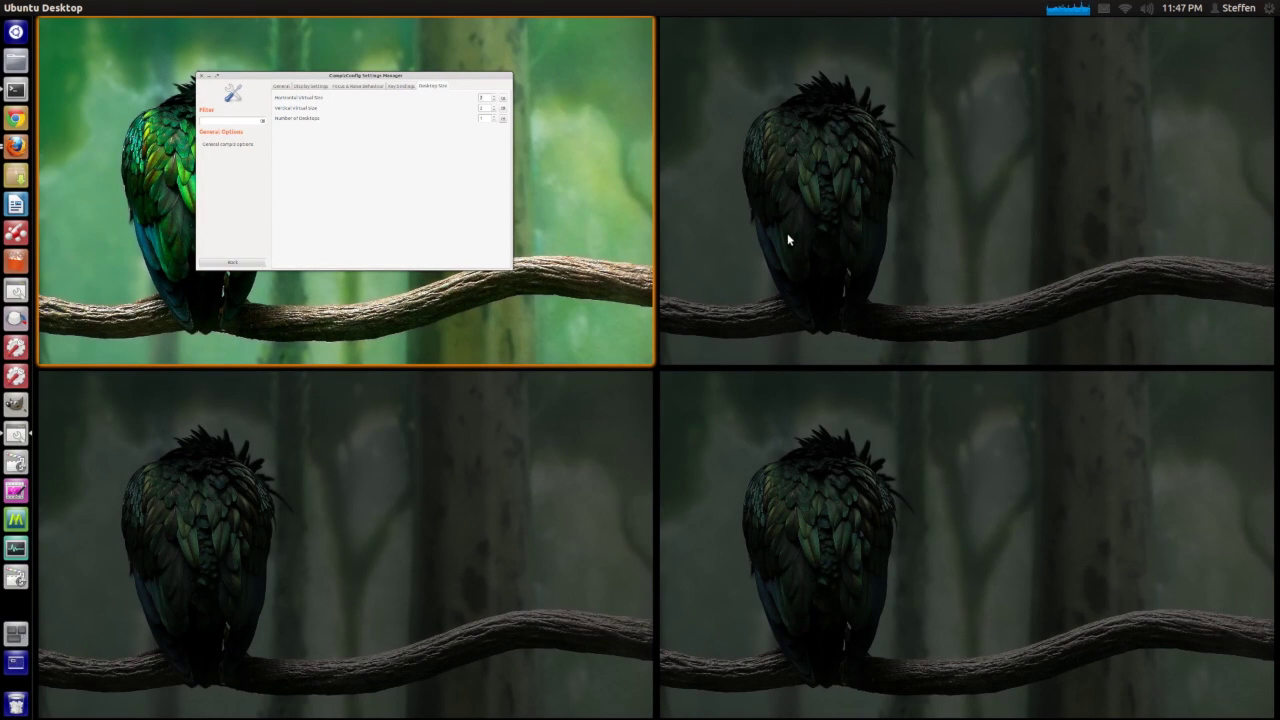
{"action": "key", "text": "Escape"}
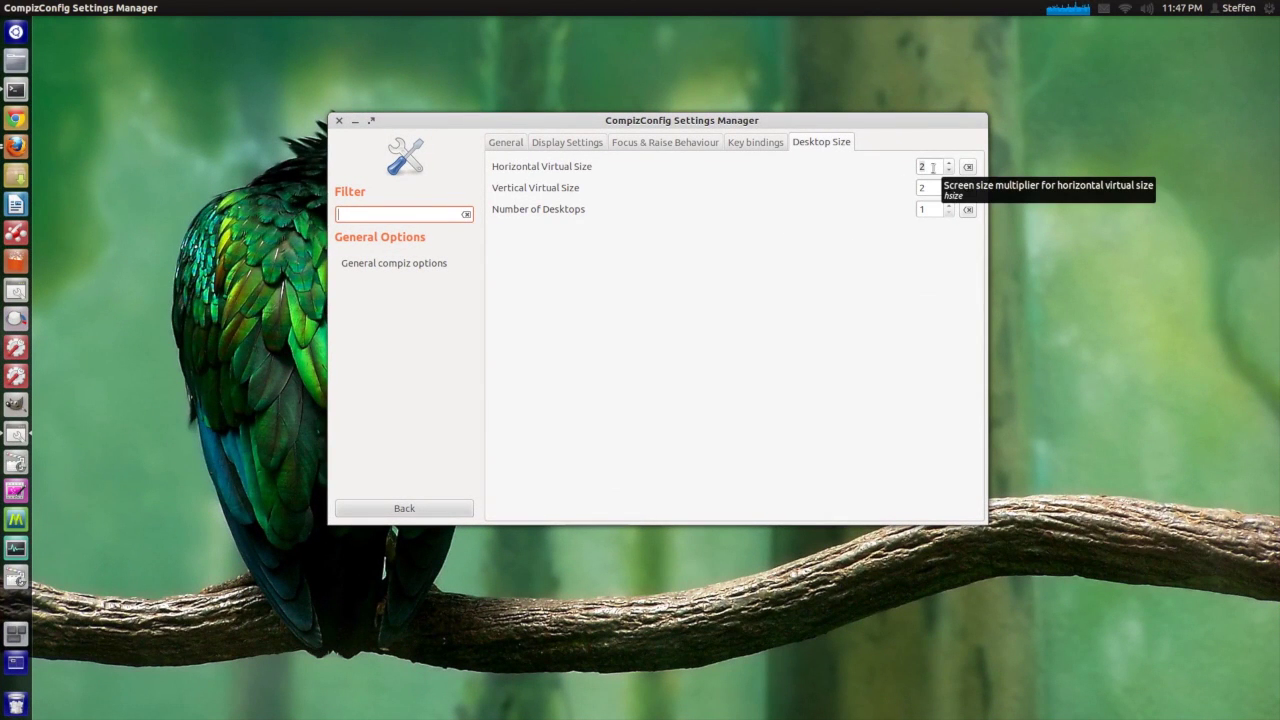
Set Horizontal Virtual Size to 4 and Vertical to 1, then check the row in Expo and rotate right.
{"action": "left_click", "coordinate": [950, 165]}
{"action": "left_click", "coordinate": [950, 165]}
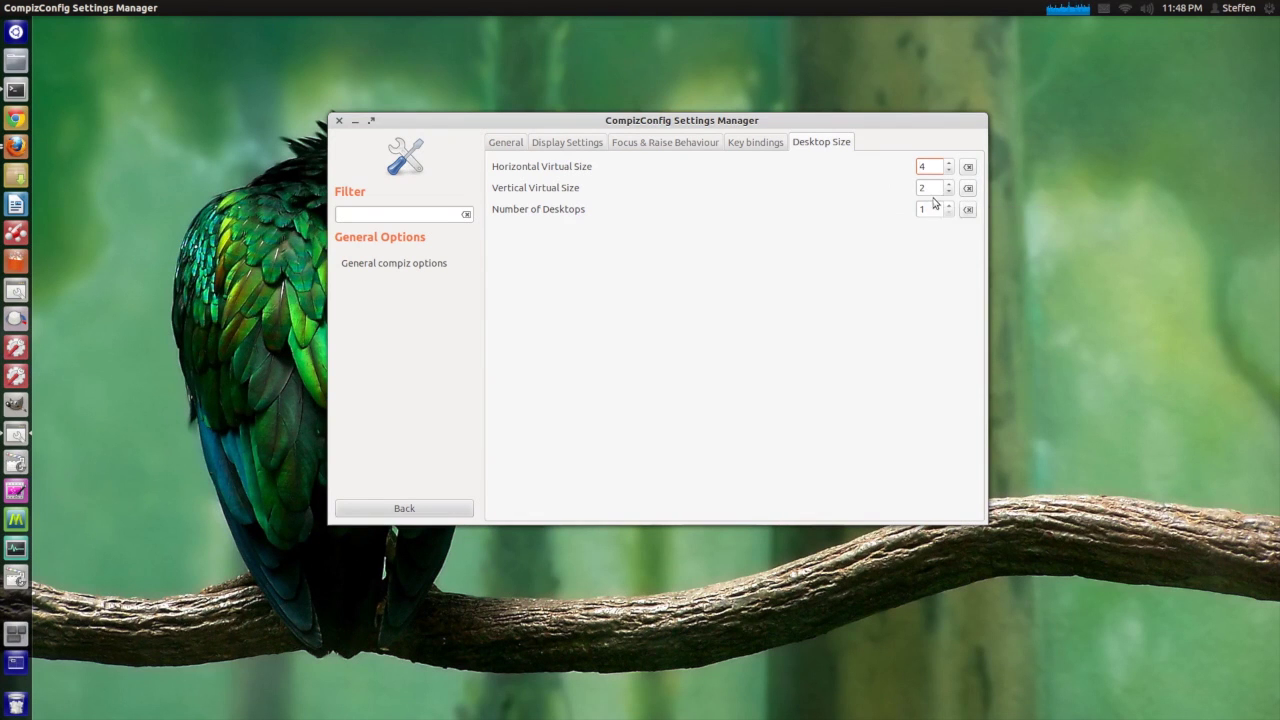
{"action": "left_click", "coordinate": [947, 192]}
{"action": "key", "text": "super+s"}
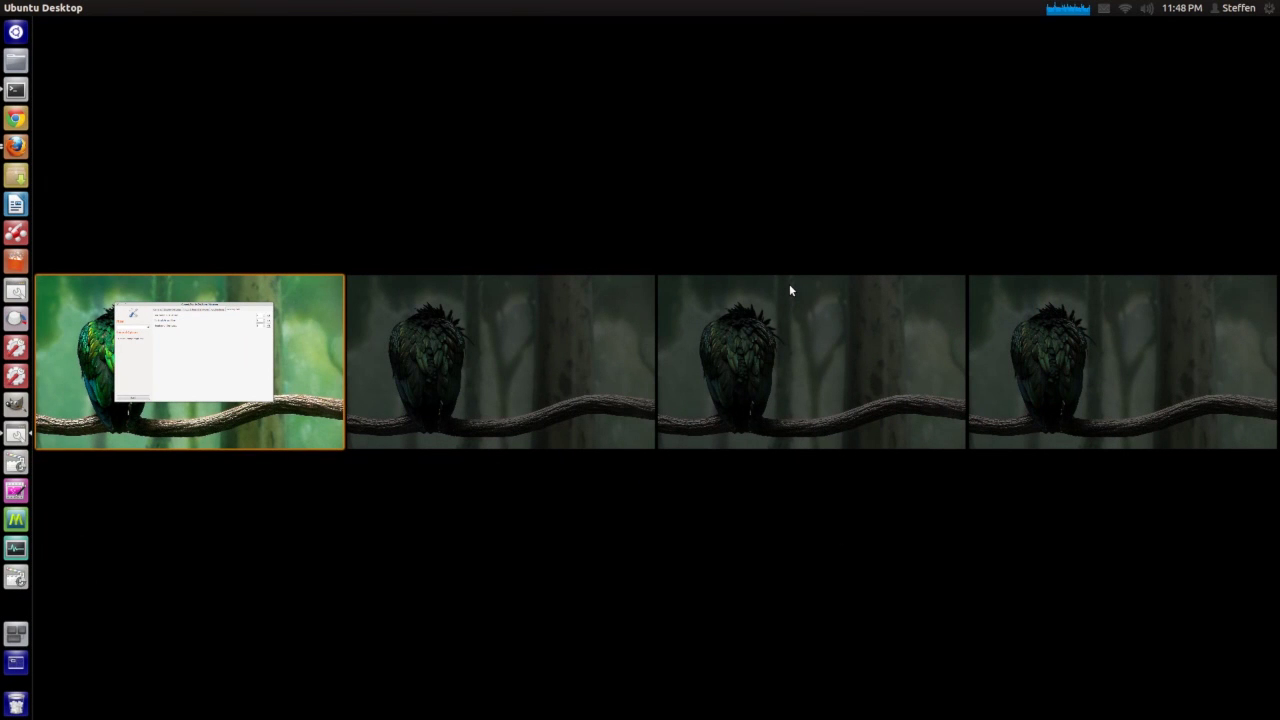
{"action": "key", "text": "super+s"}
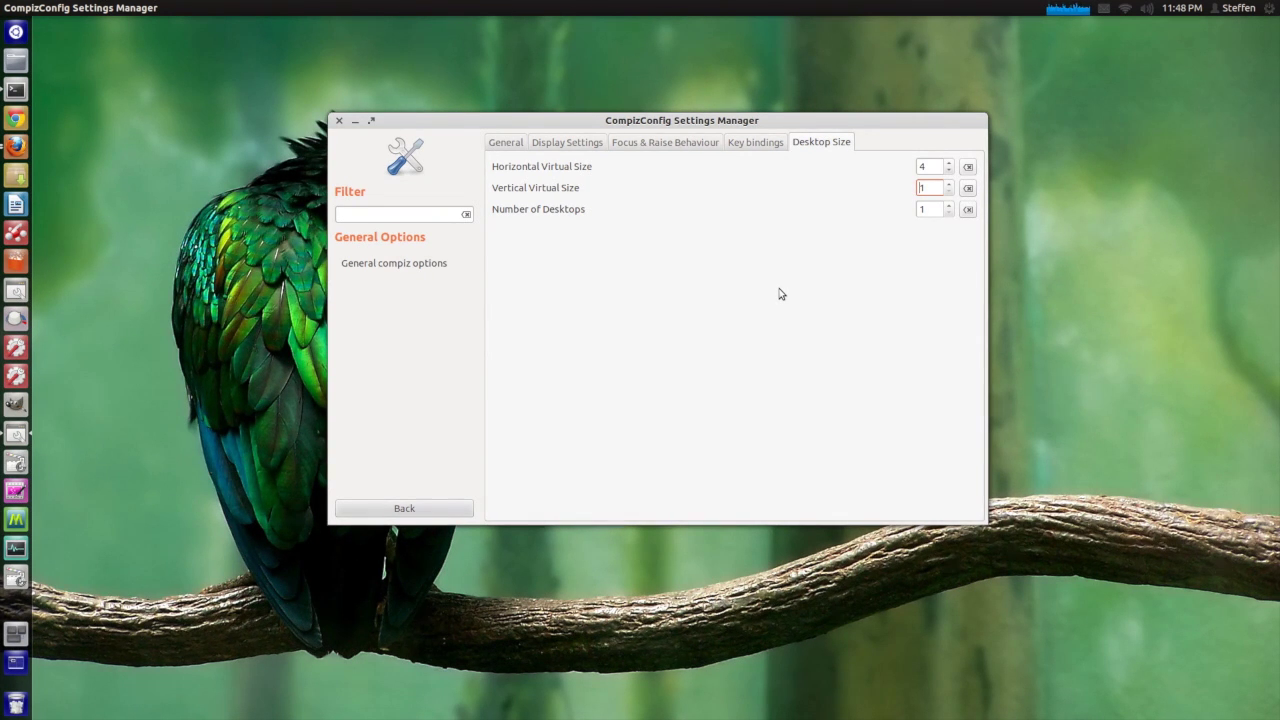
{"action": "key", "text": "ctrl+alt+Right"}
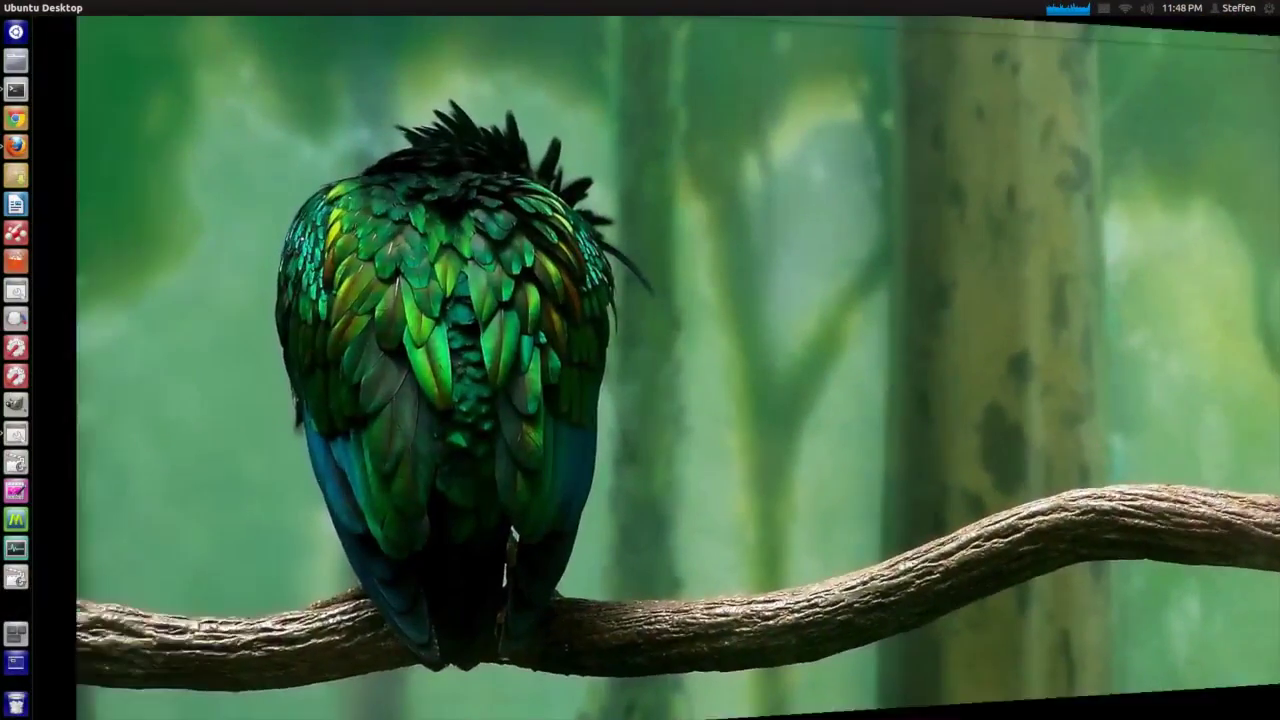
{"action": "key", "text": "ctrl+alt+Left"}
{"action": "key", "text": "ctrl+alt+Right"}
{"action": "key", "text": "ctrl+alt+Right"}
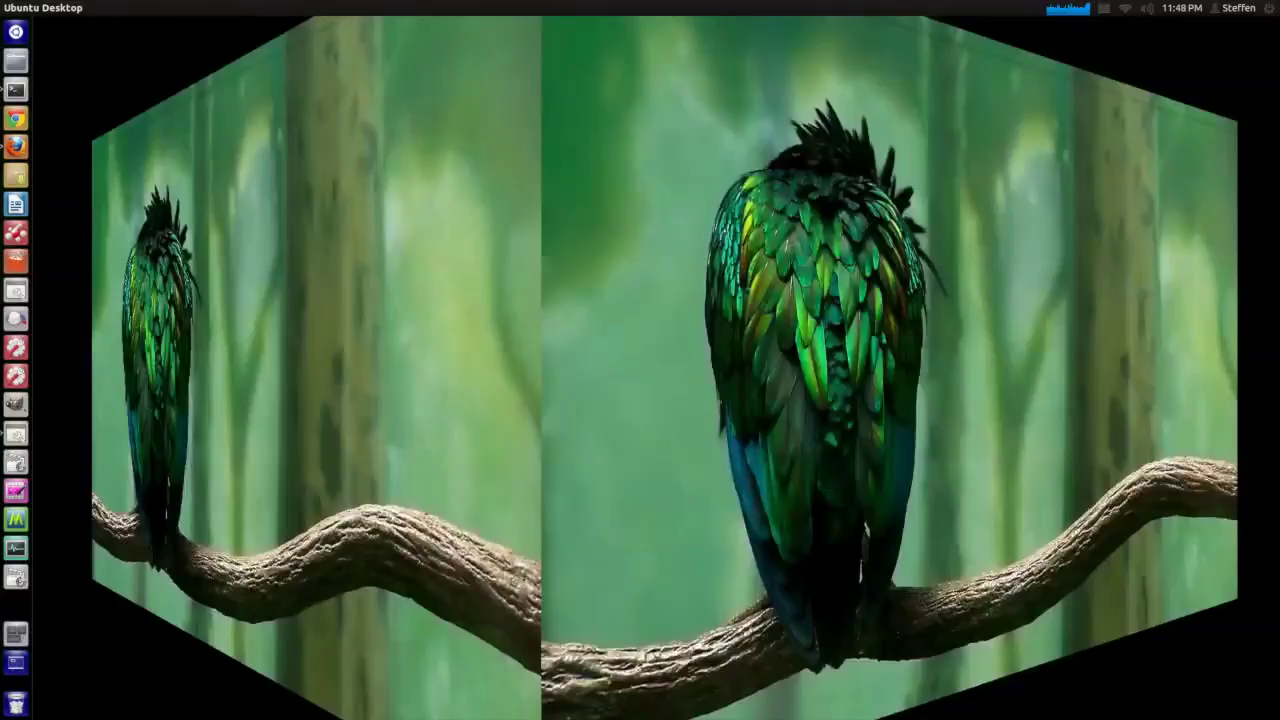
{"action": "key", "text": "ctrl+alt+Left"}
{"action": "key", "text": "ctrl+alt+Right"}
{"action": "key", "text": "ctrl+alt+Left"}
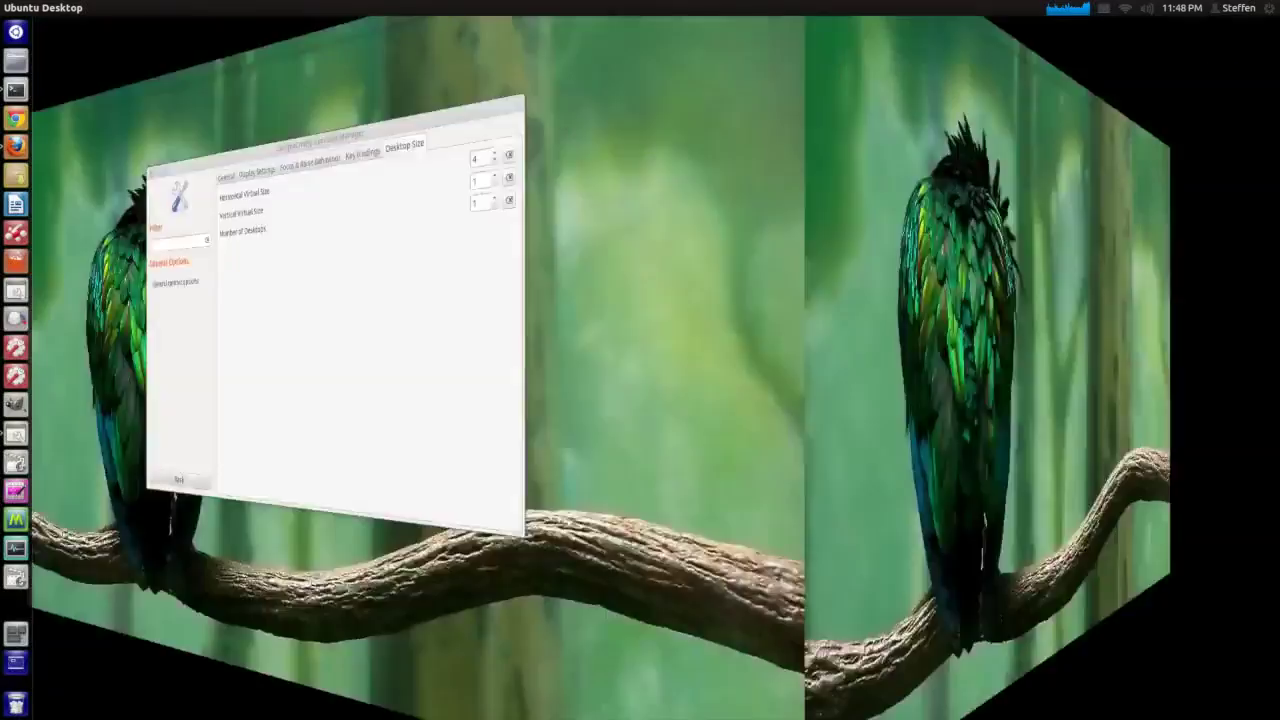
{"action": "key", "text": "ctrl+alt+Left"}
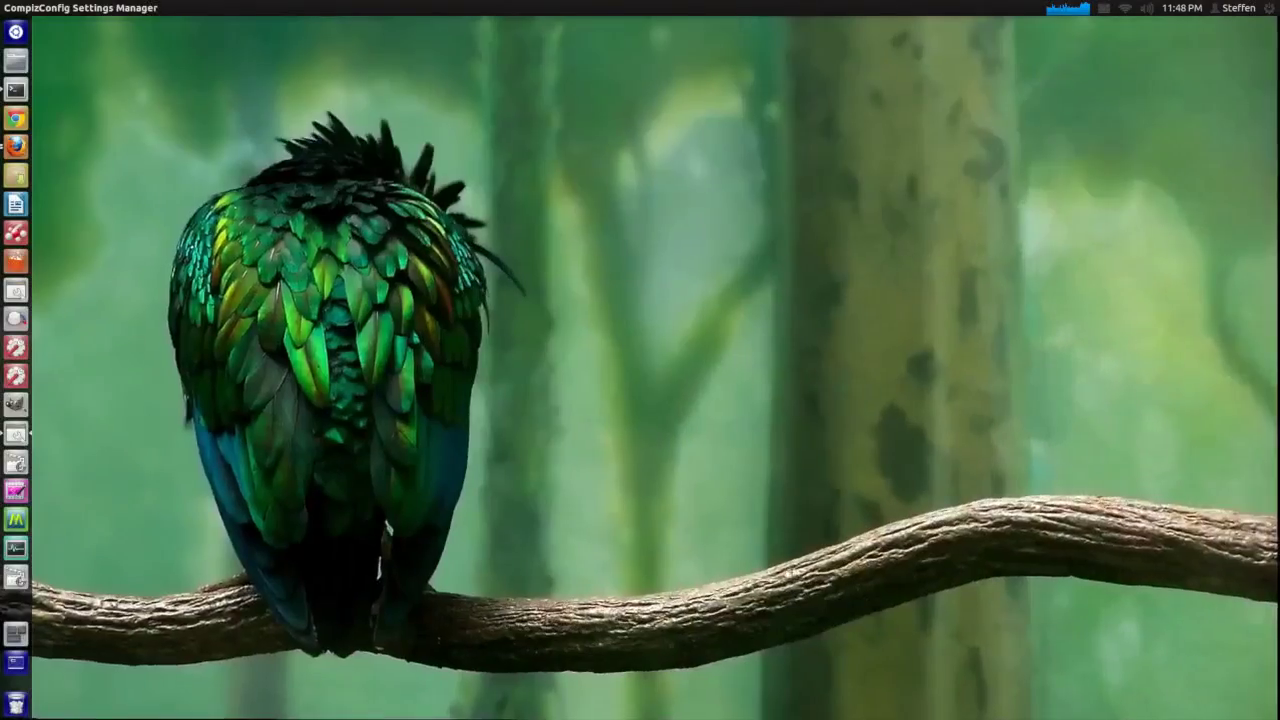
{"action": "key", "text": "ctrl+alt+Right"}
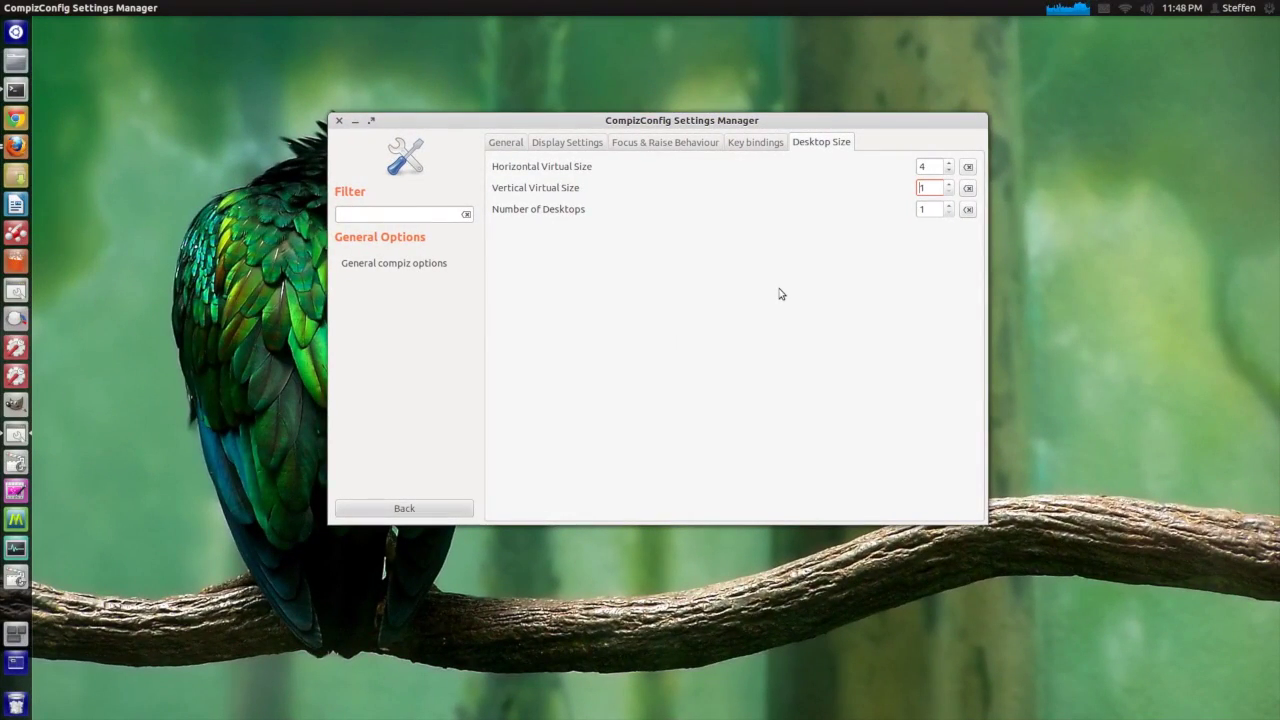